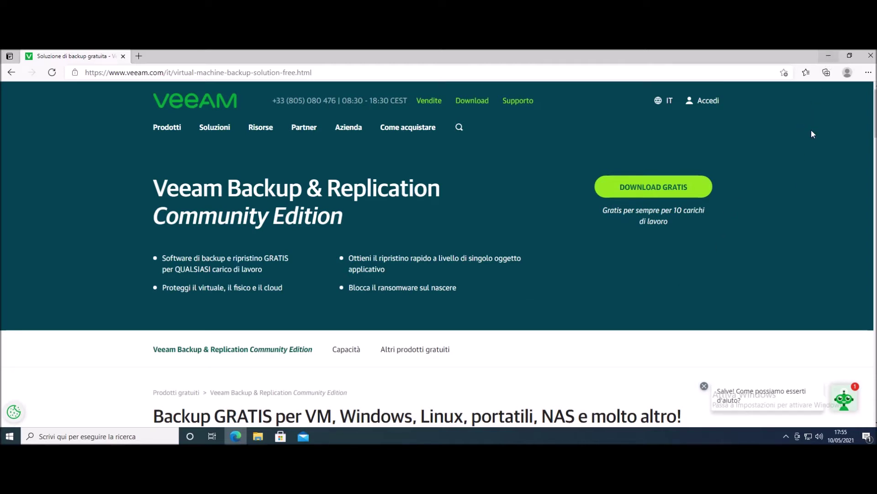
Run the Setup application from the mounted Veeam Backup and Replication 11 DVD as administrator
left_click(828, 56)
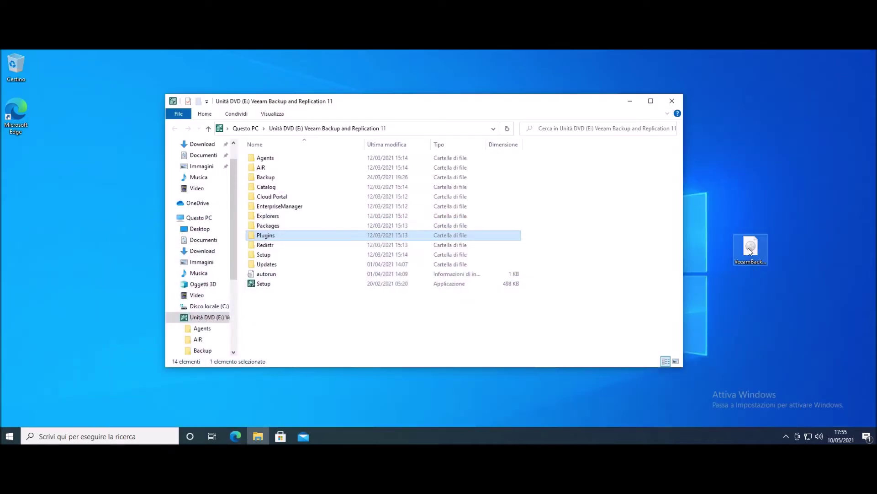
left_click(749, 248)
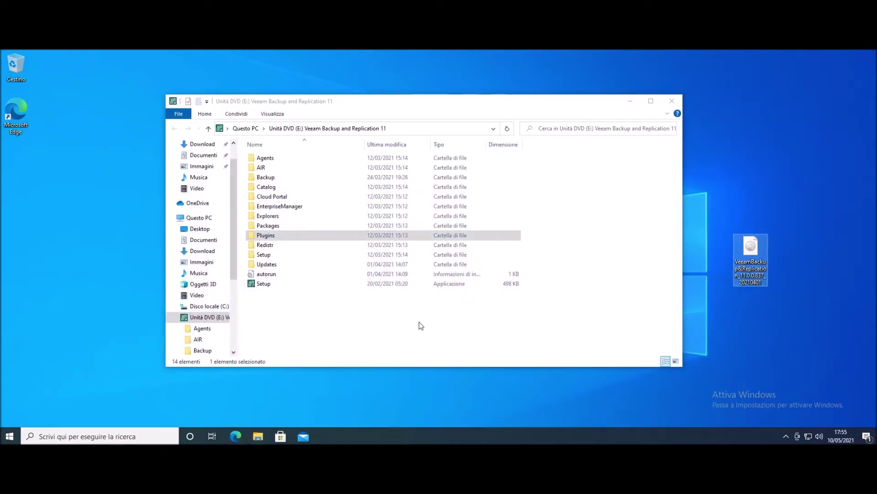
left_click(274, 317)
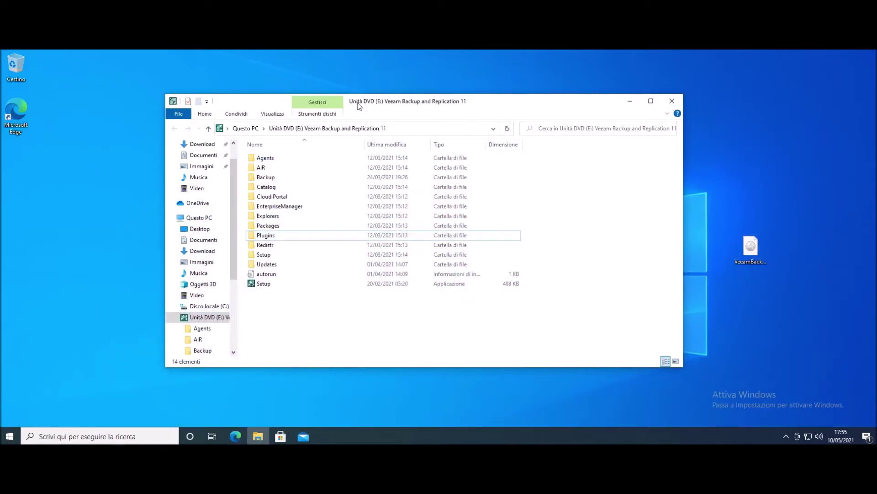
left_click_drag(358, 103, 325, 103)
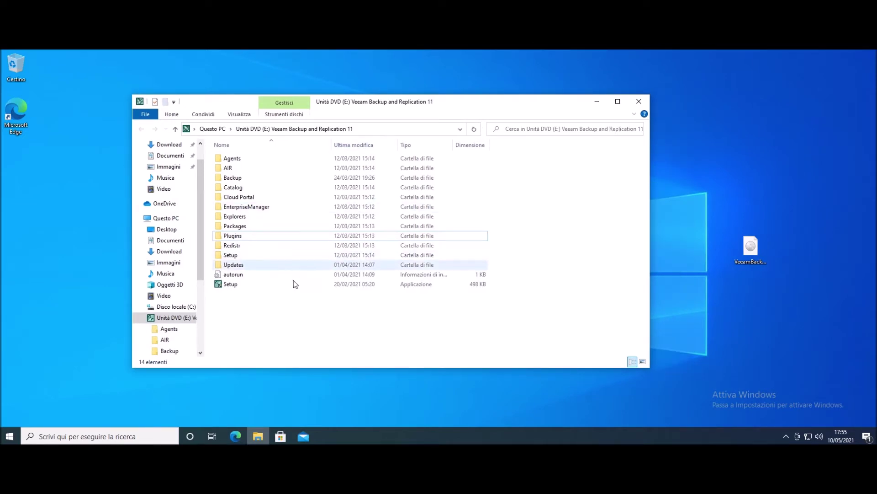
left_click(225, 286)
double_click(225, 286)
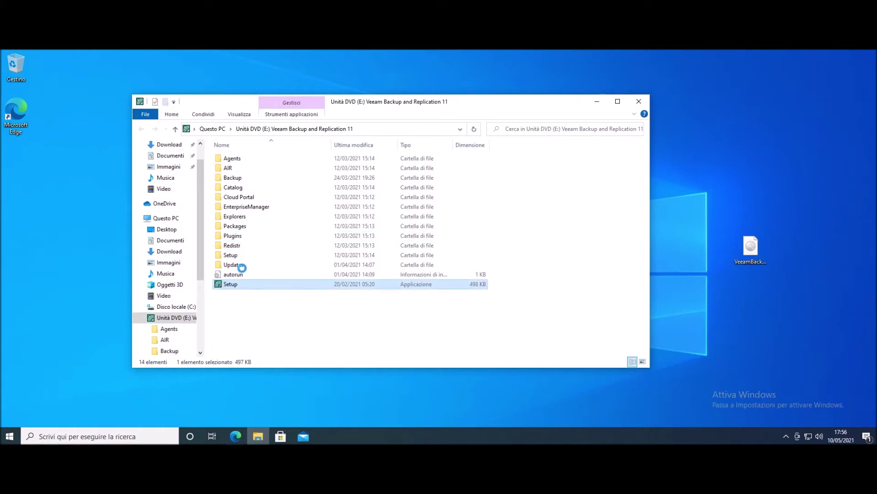
right_click(225, 285)
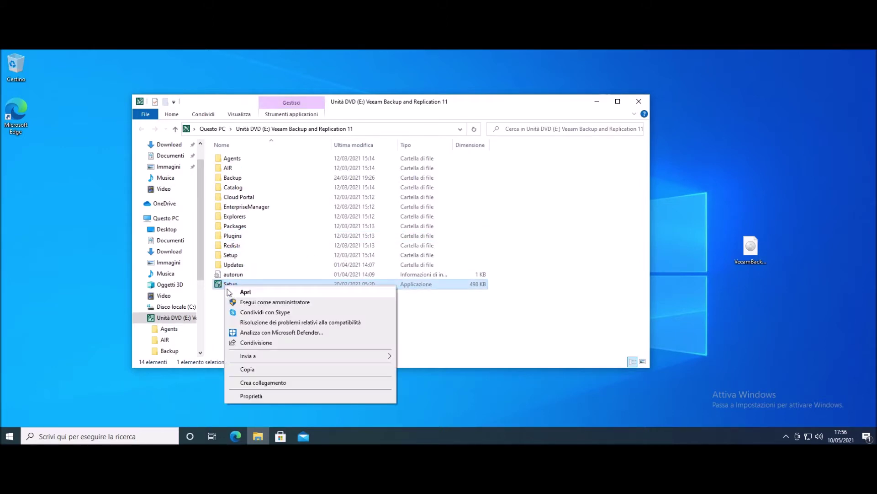
left_click(249, 302)
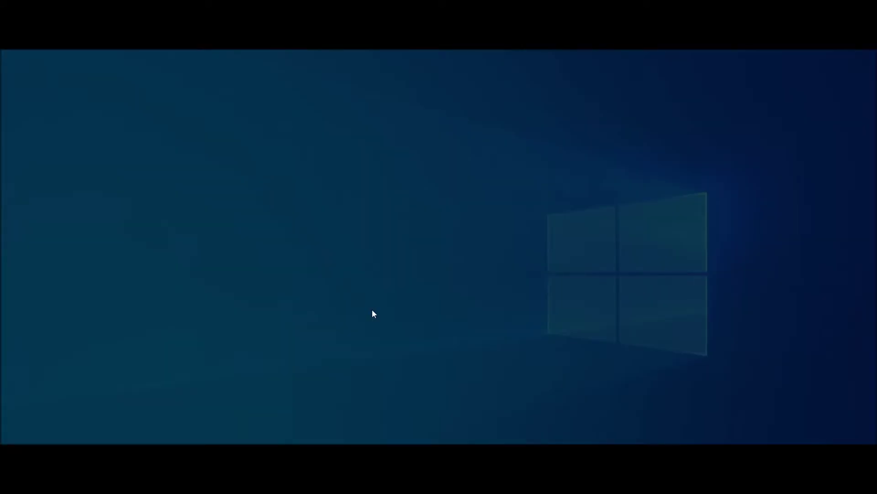
left_click(374, 306)
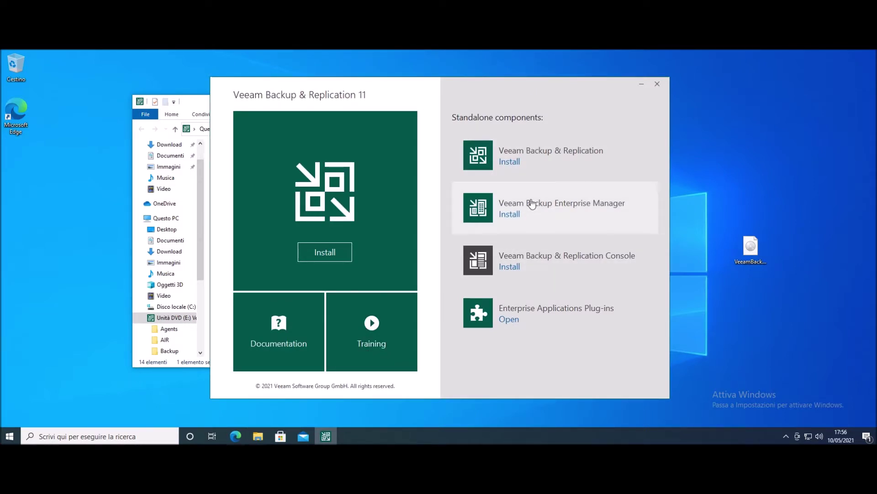
Start installing the standalone Veeam Backup & Replication component and accept both the Veeam and 3rd party license agreements
left_click(510, 162)
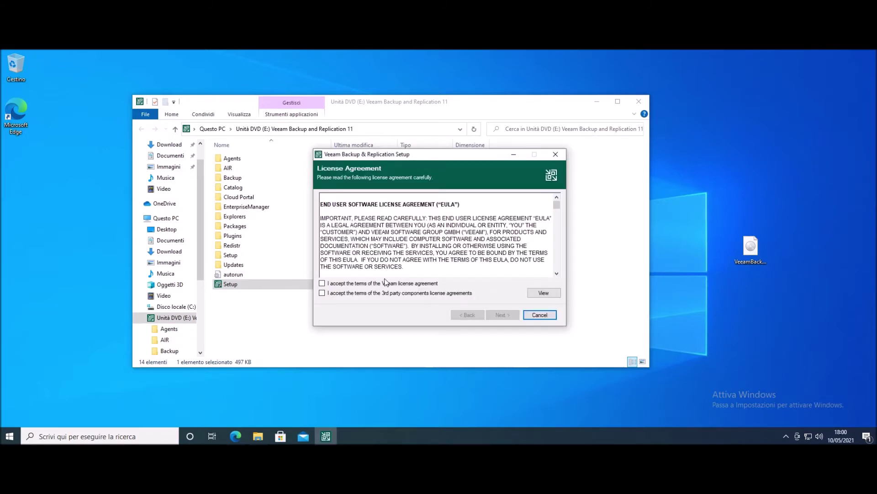
left_click(387, 283)
left_click(389, 294)
left_click(503, 315)
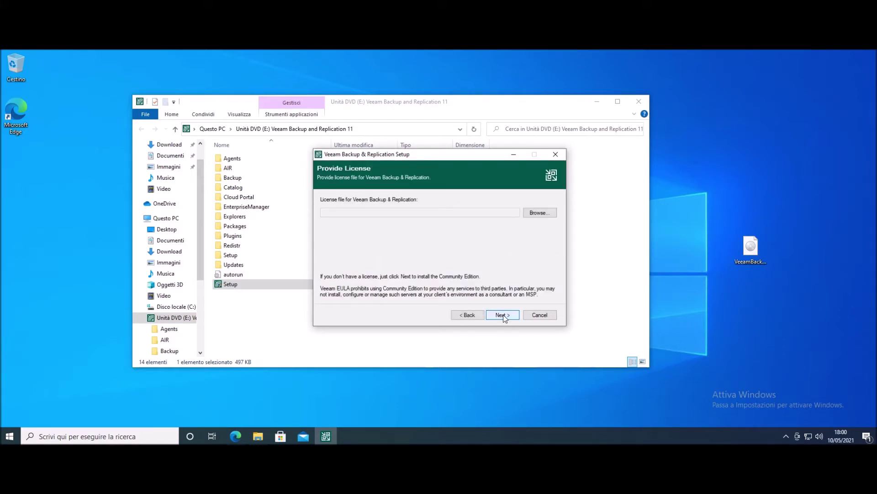
Continue without a license file, keep the default program features, and install the missing system requirements
left_click(504, 316)
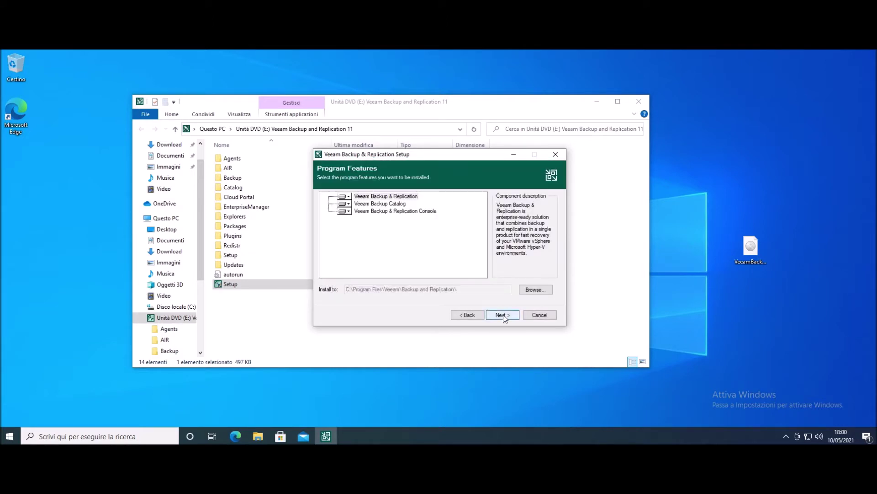
left_click(503, 314)
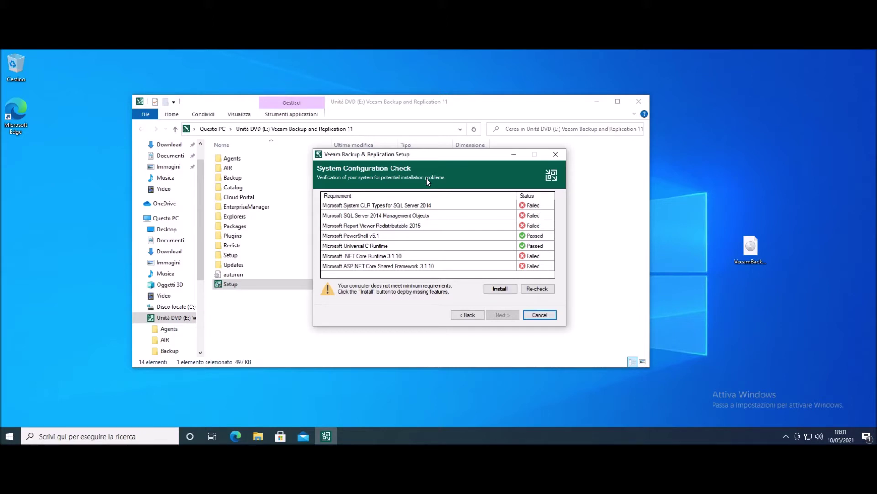
left_click(505, 293)
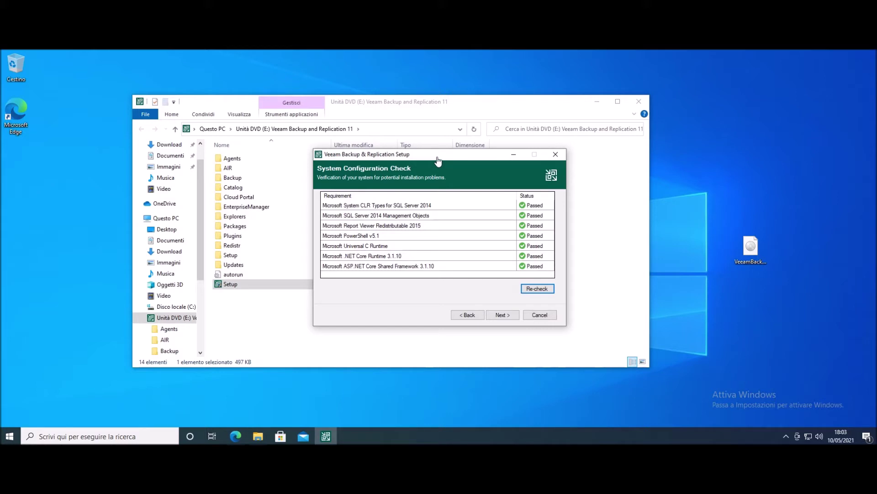
Install Veeam Backup & Replication with the default configuration settings and finish the setup wizard
left_click(511, 315)
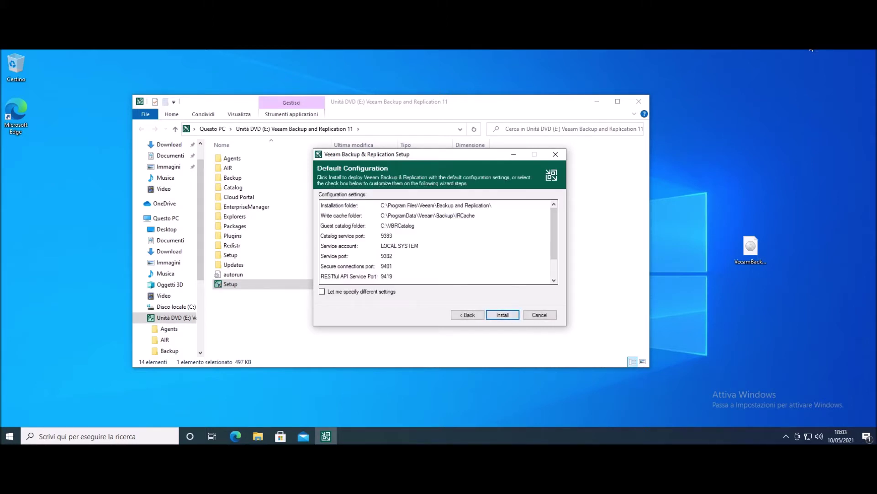
left_click(502, 315)
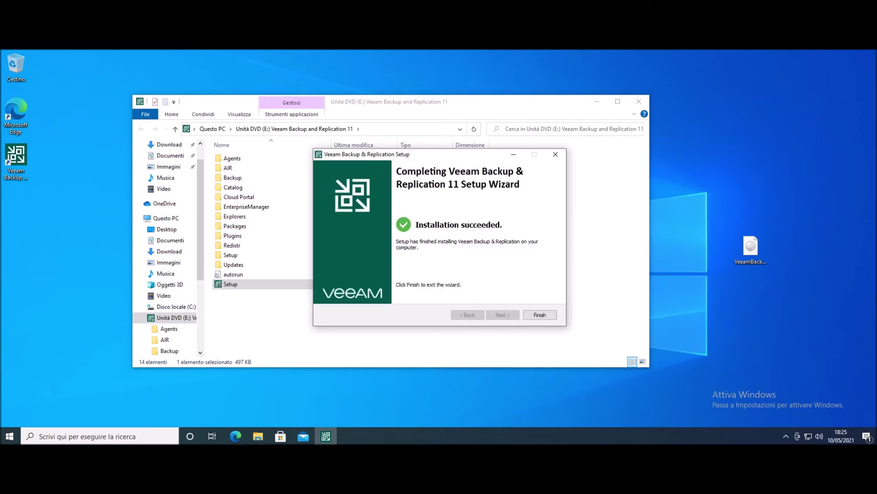
left_click(540, 314)
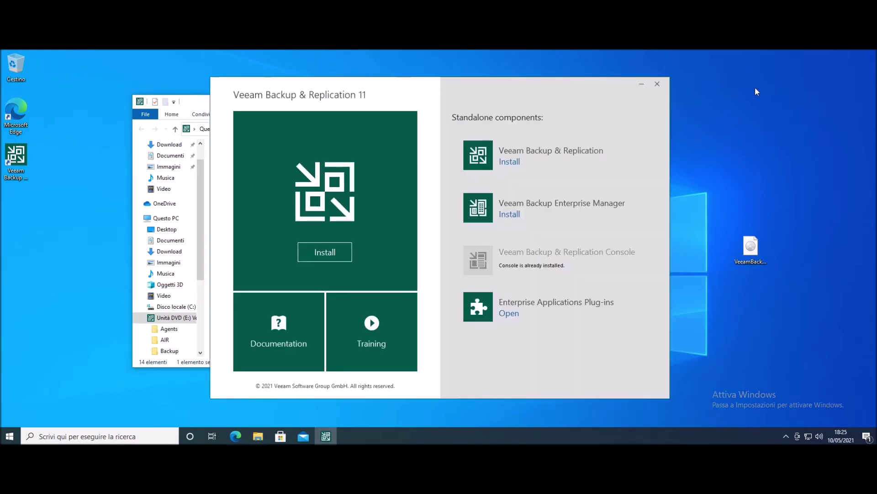
Close the installer and launch the Veeam Backup & Replication console from its desktop shortcut
left_click(657, 84)
key("super+d")
left_click(21, 159)
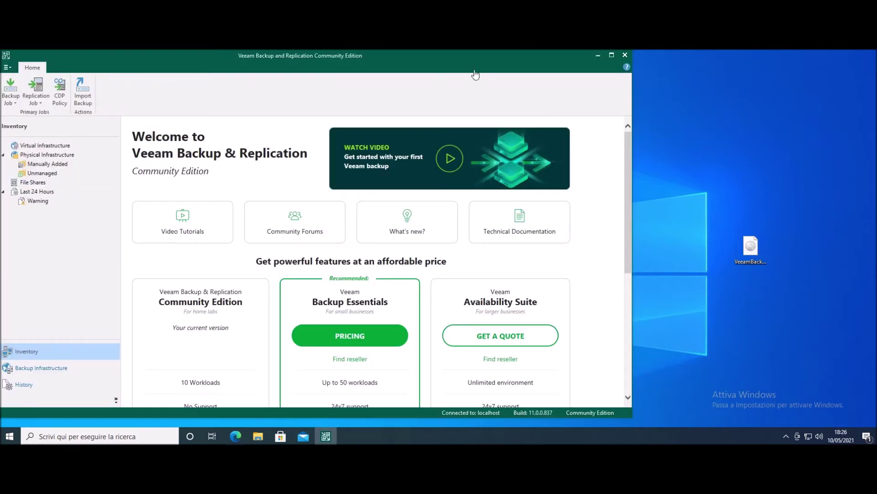
left_click_drag(482, 55, 535, 66)
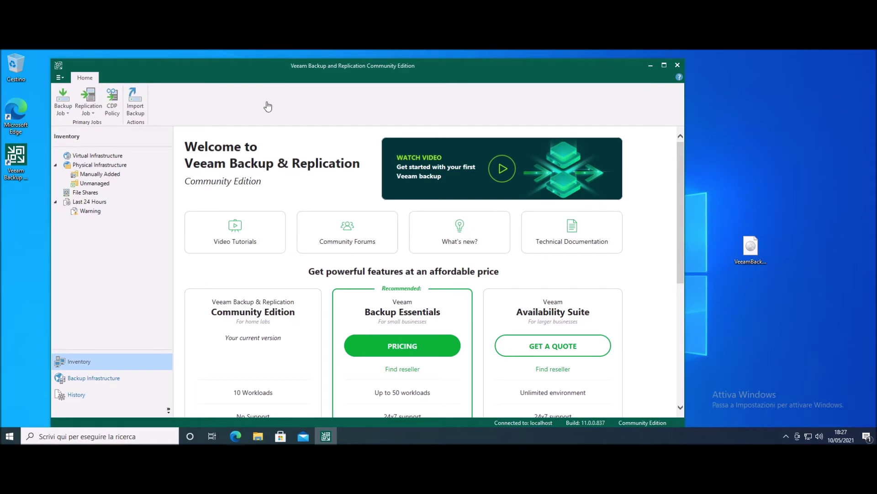
Create a new backup job for a Windows computer, with type Workstation and mode Managed by agent
left_click(69, 116)
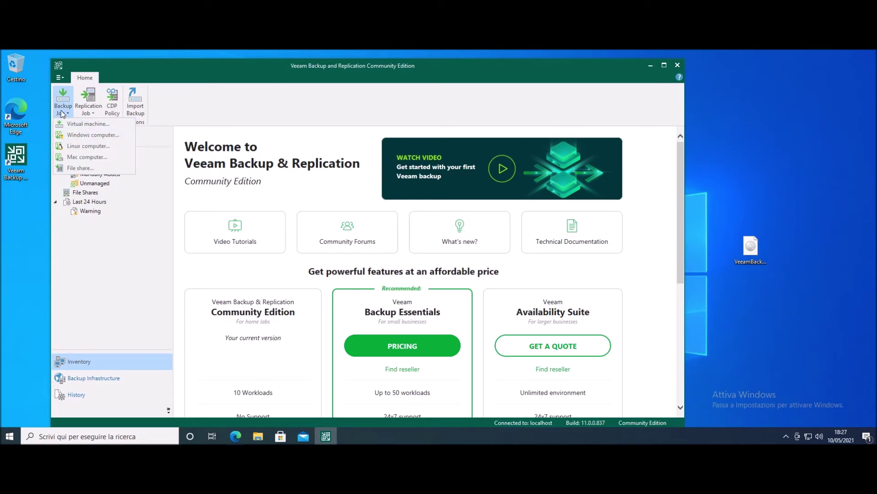
left_click(85, 135)
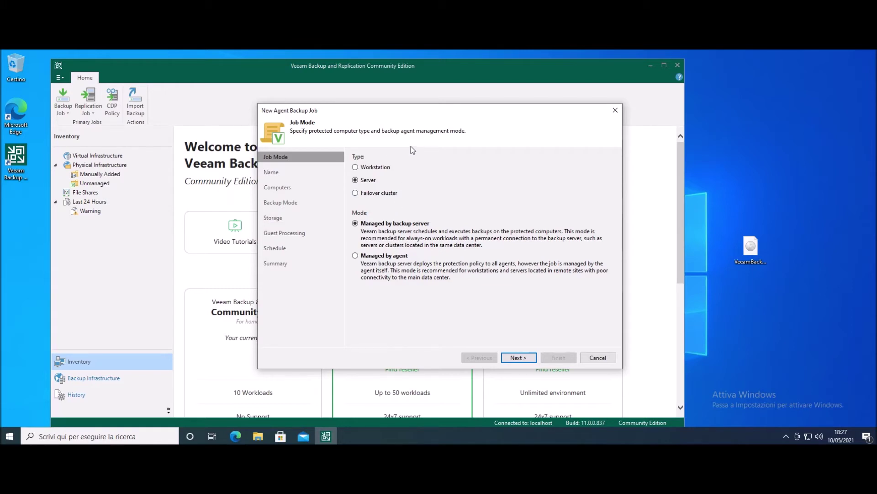
left_click(366, 169)
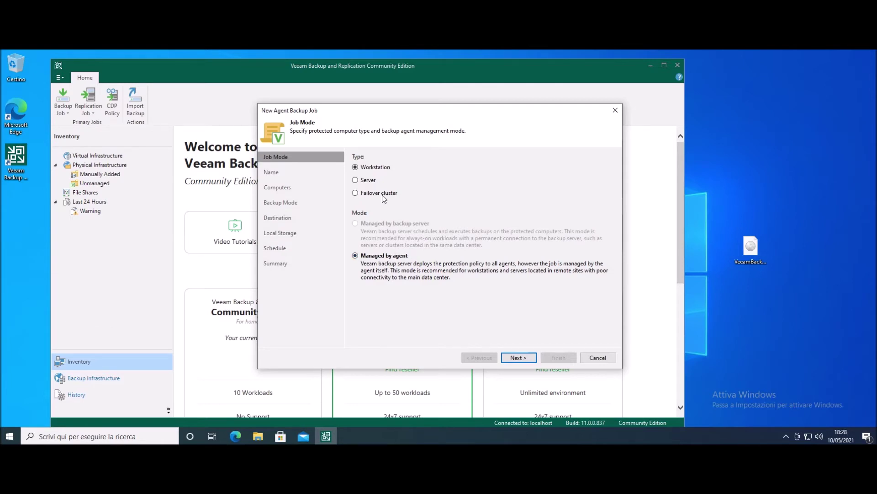
left_click(373, 181)
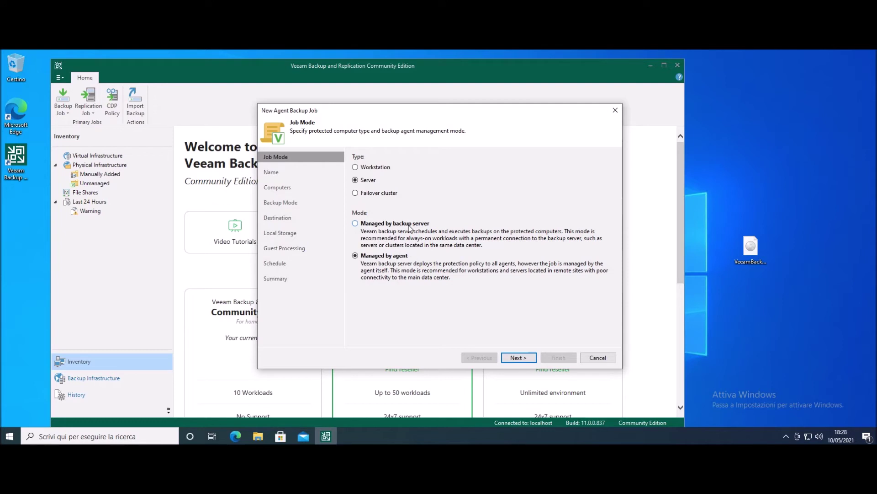
left_click(372, 195)
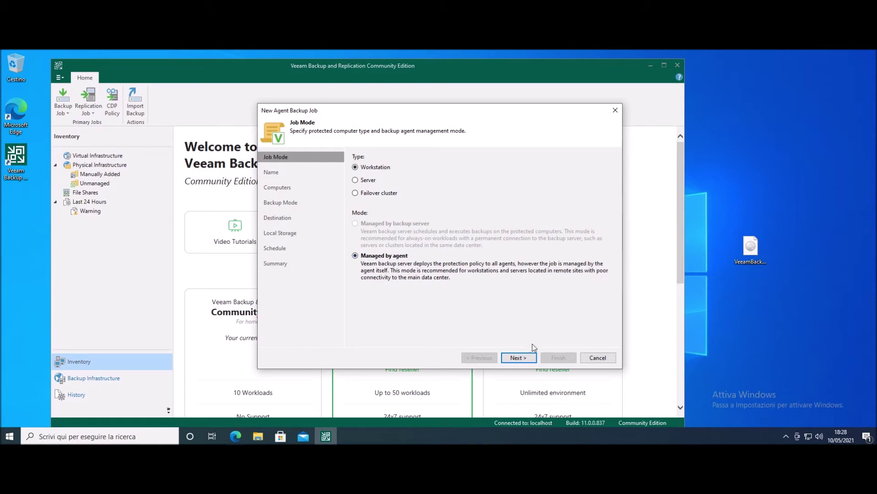
left_click(532, 358)
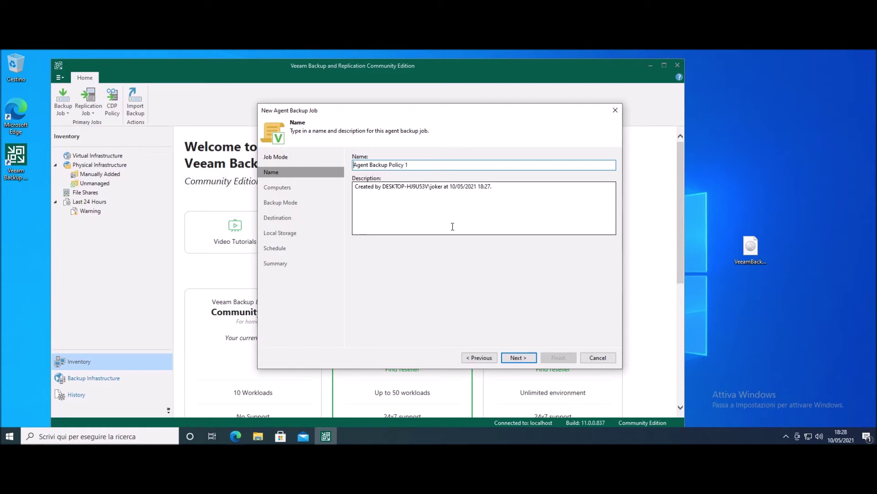
Keep the name Agent Backup Policy 1 and start adding an individual computer to the protected computers
left_click(523, 358)
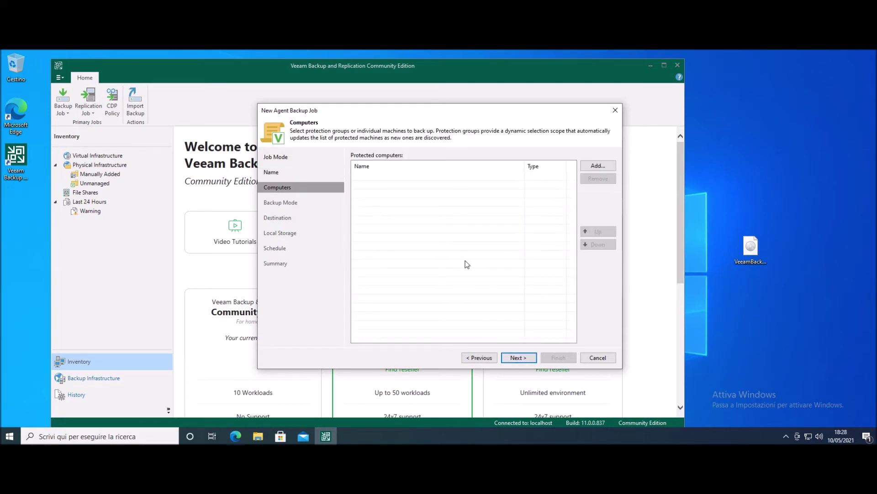
left_click(602, 167)
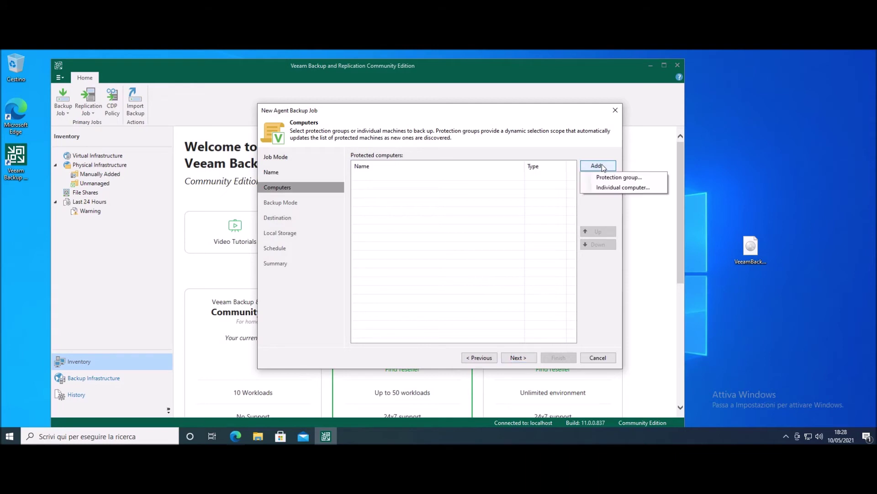
left_click(611, 188)
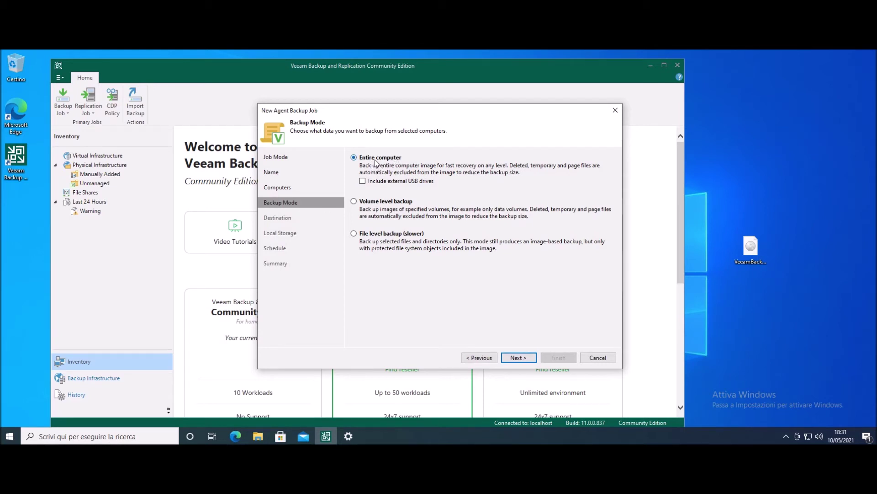
Set the backup mode to Entire computer, without external USB drives
left_click(377, 204)
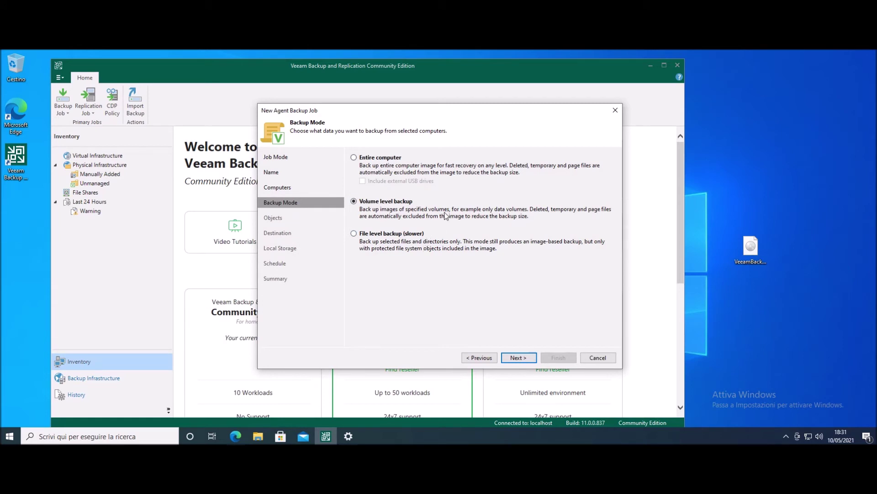
left_click(381, 235)
left_click(379, 160)
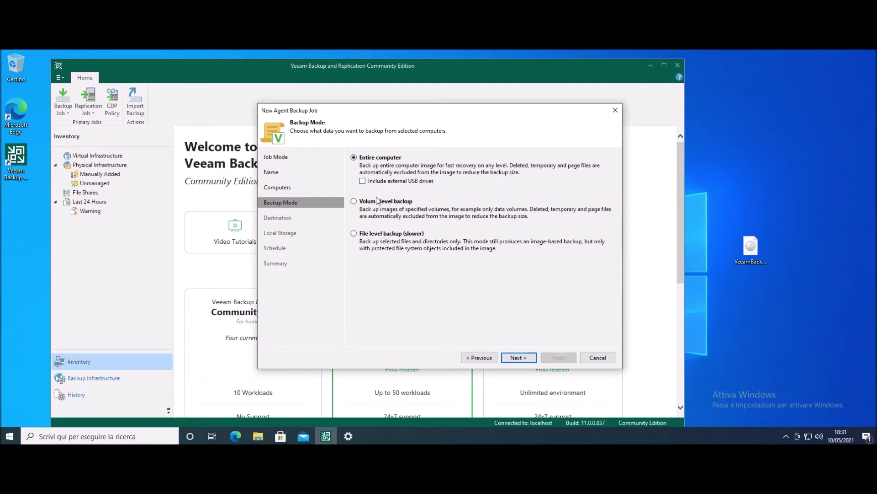
left_click(524, 361)
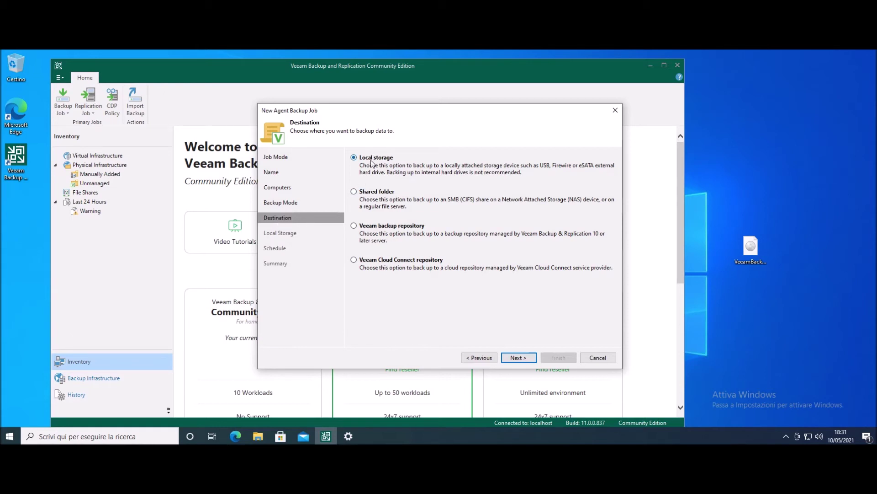
Set the backup destination to Local storage and proceed despite the warning about backing up the disk to itself
left_click(377, 194)
left_click(386, 227)
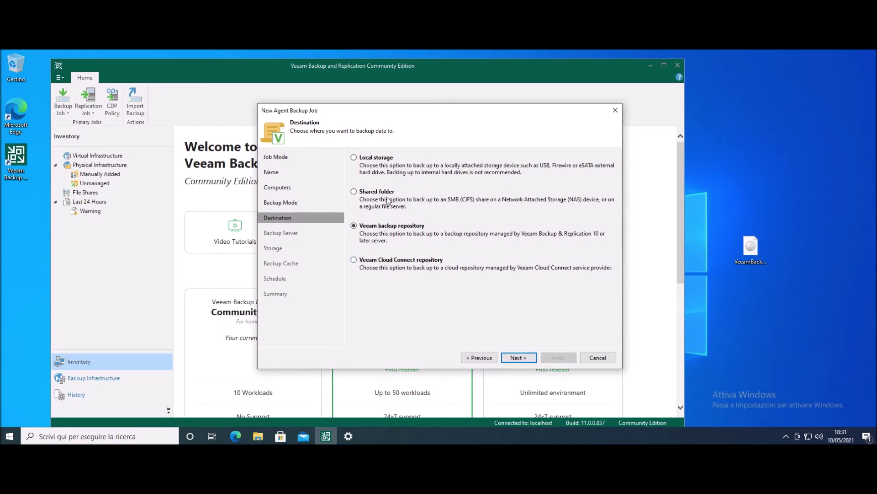
left_click(376, 158)
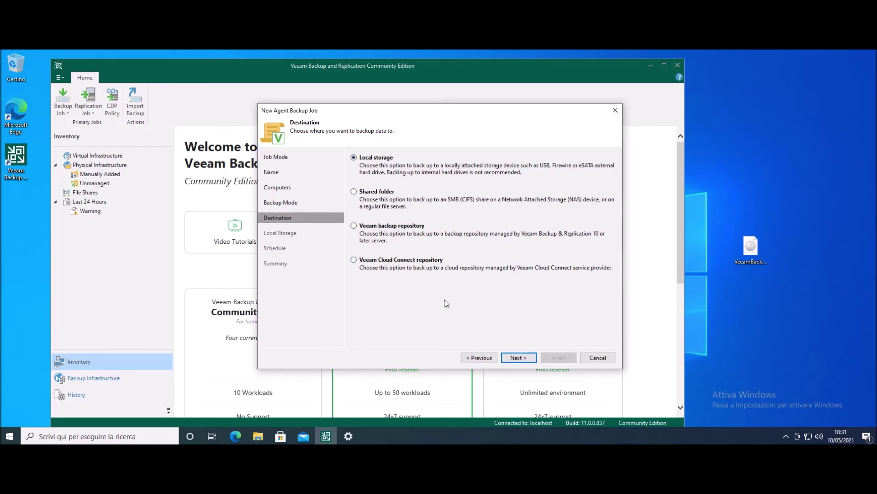
left_click(519, 359)
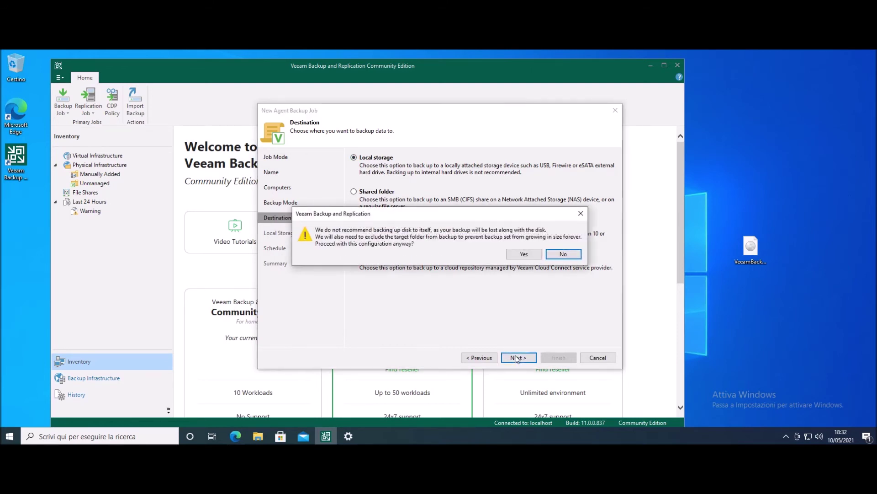
left_click(524, 255)
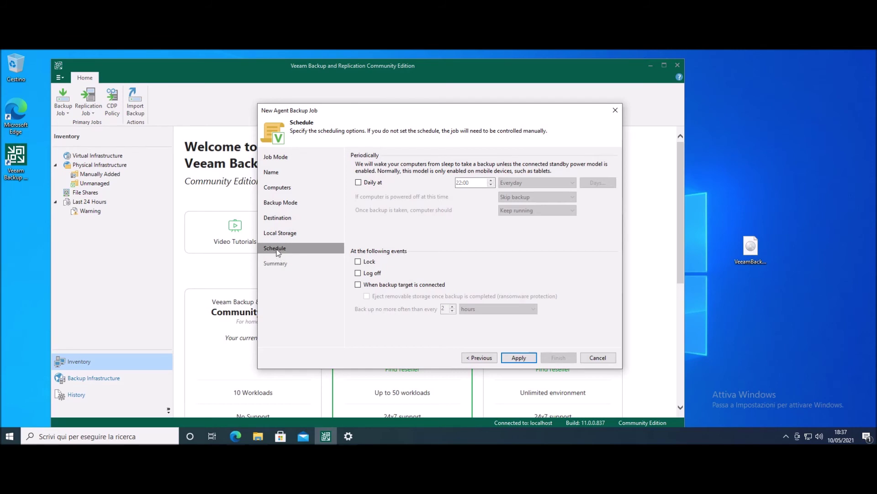
Enable the periodic backup schedule daily at 22:00, with the day option set to On these days
left_click(371, 181)
left_click(521, 186)
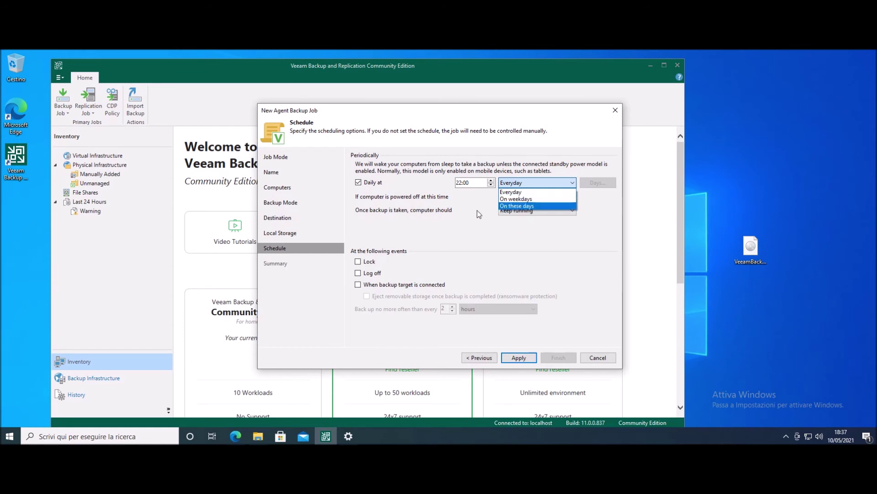
left_click(526, 199)
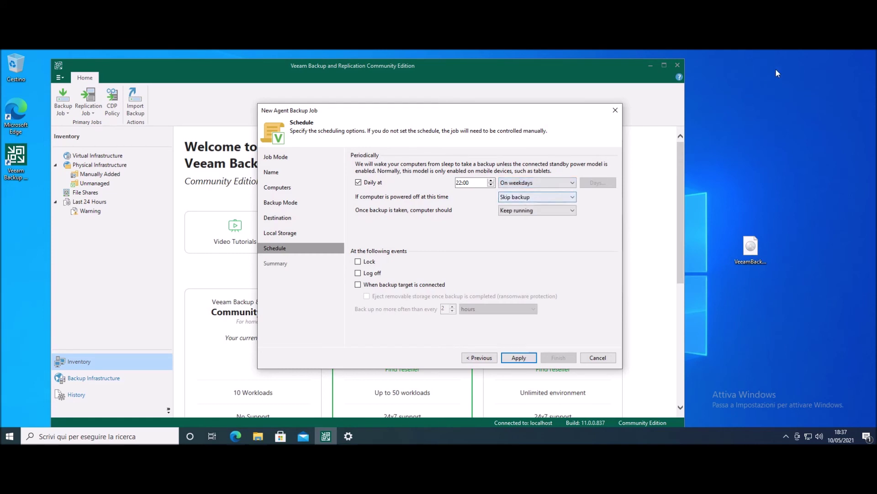
key("Down")
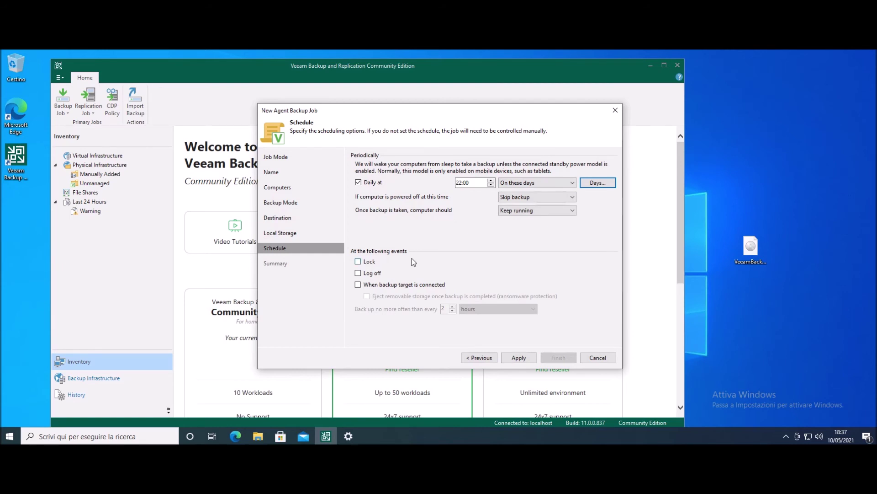
Try out the Lock, Log off and When backup target is connected event triggers, clearing each one again
left_click(369, 262)
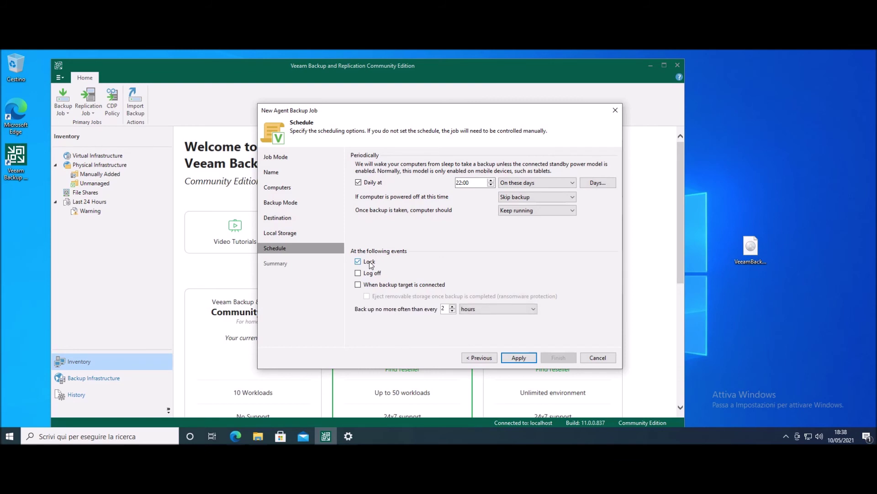
left_click(370, 262)
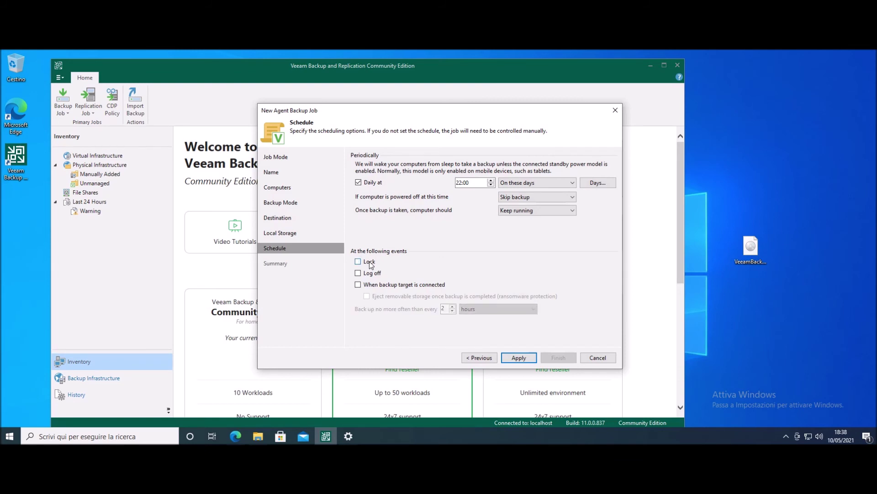
left_click(371, 275)
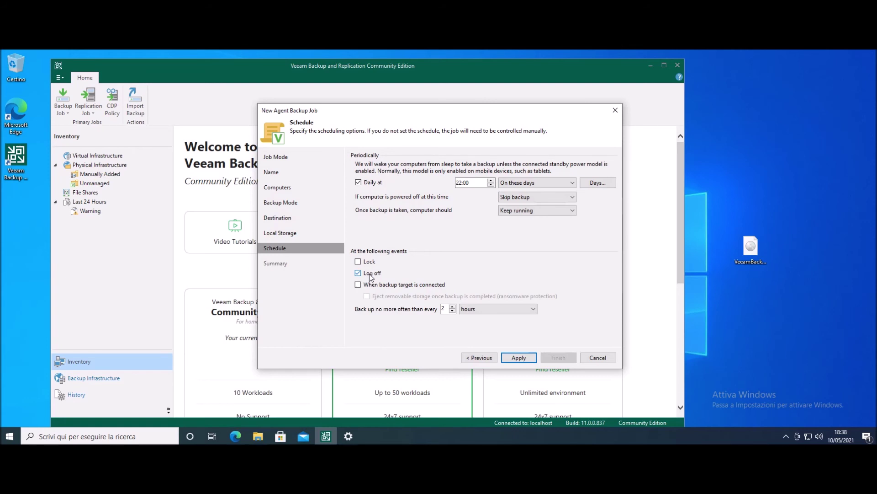
left_click(371, 274)
left_click(374, 285)
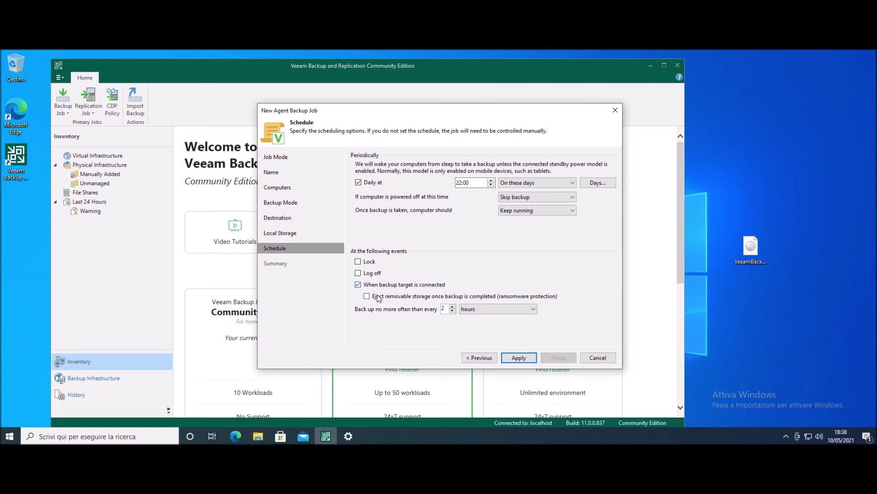
left_click(376, 299)
left_click(408, 285)
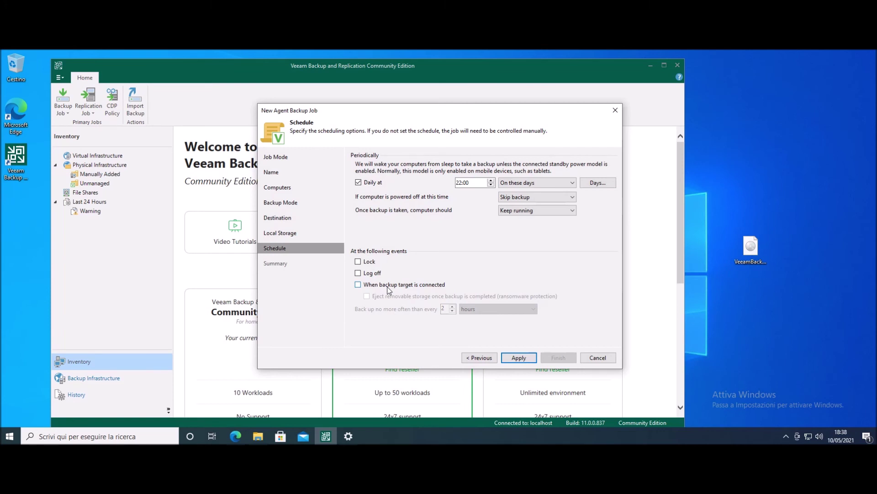
Apply the schedule and finish creating the agent backup job
left_click(518, 358)
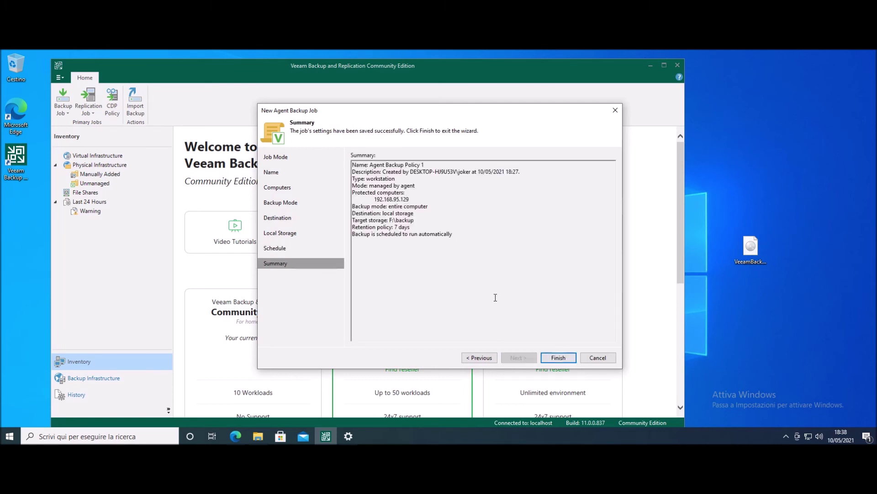
left_click(558, 358)
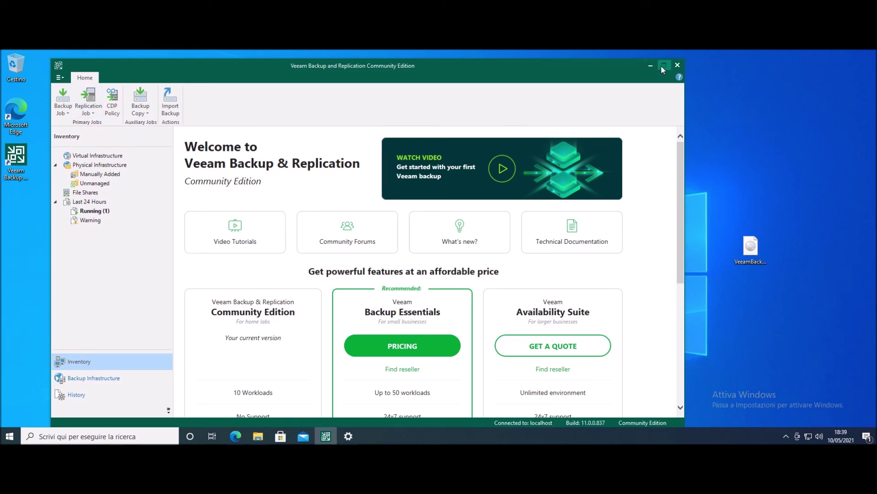
Check the job sessions from the last 24 hours and the file shares in the inventory
left_click(82, 212)
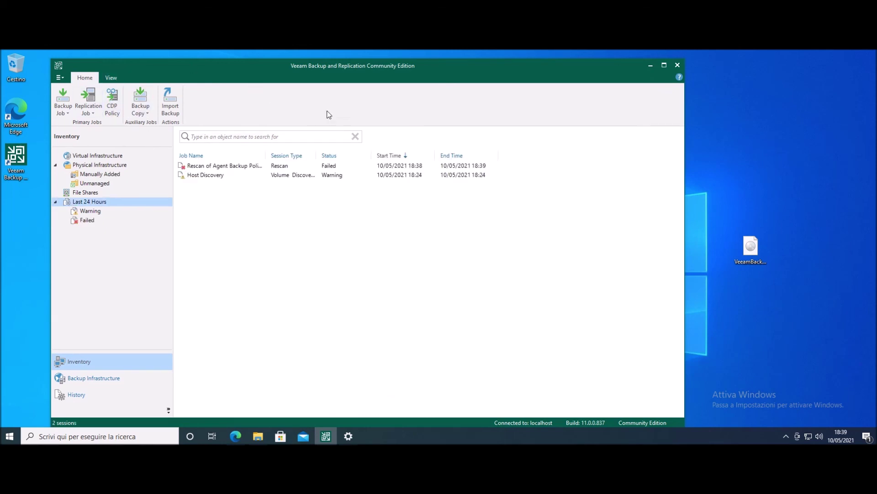
left_click(77, 192)
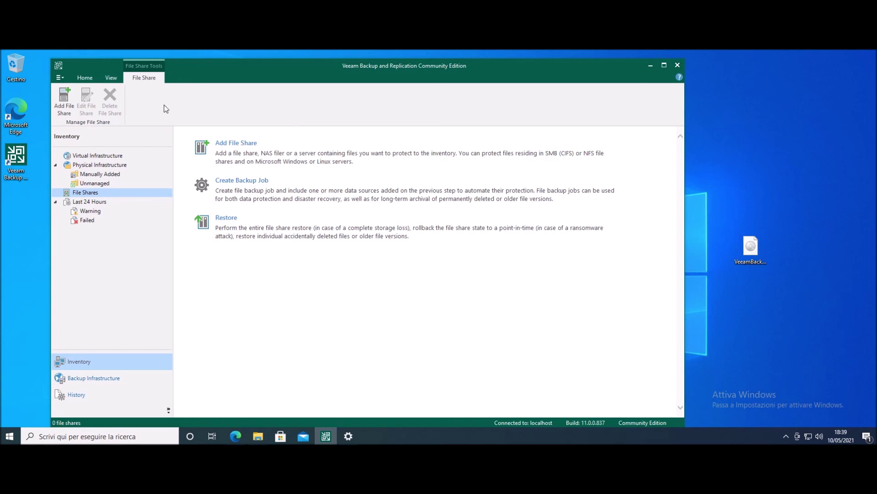
left_click(91, 202)
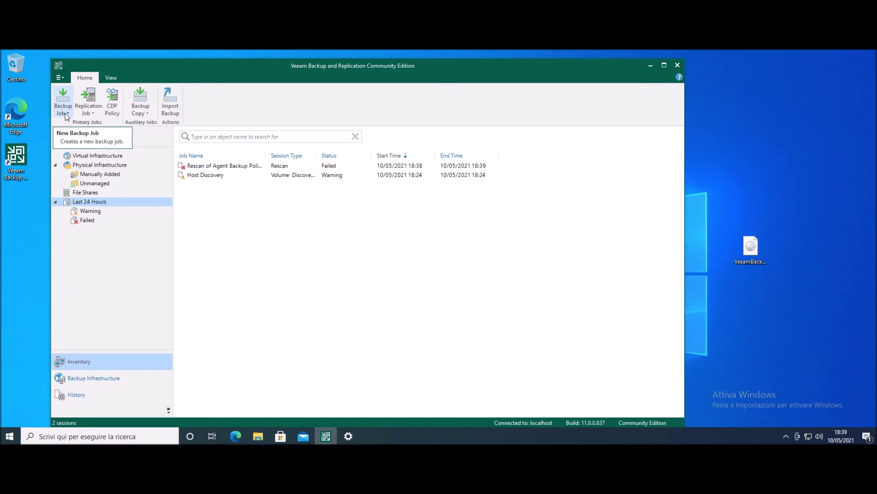
left_click(141, 110)
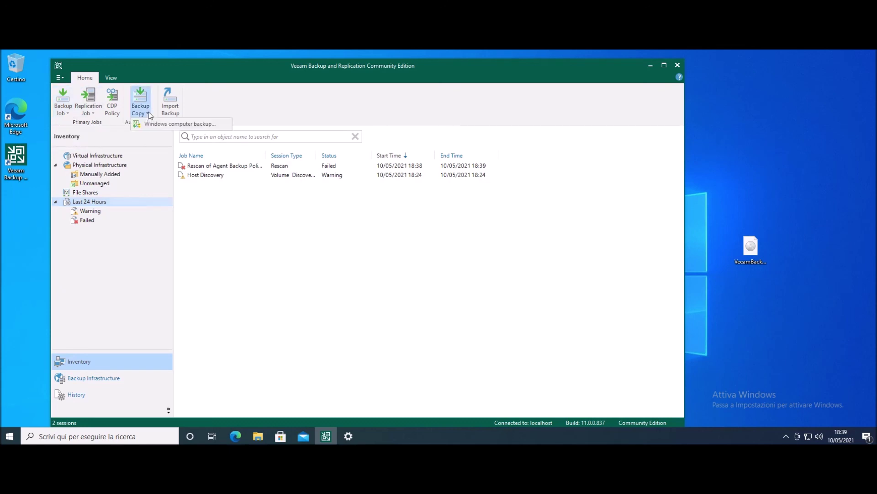
left_click(246, 109)
left_click(72, 112)
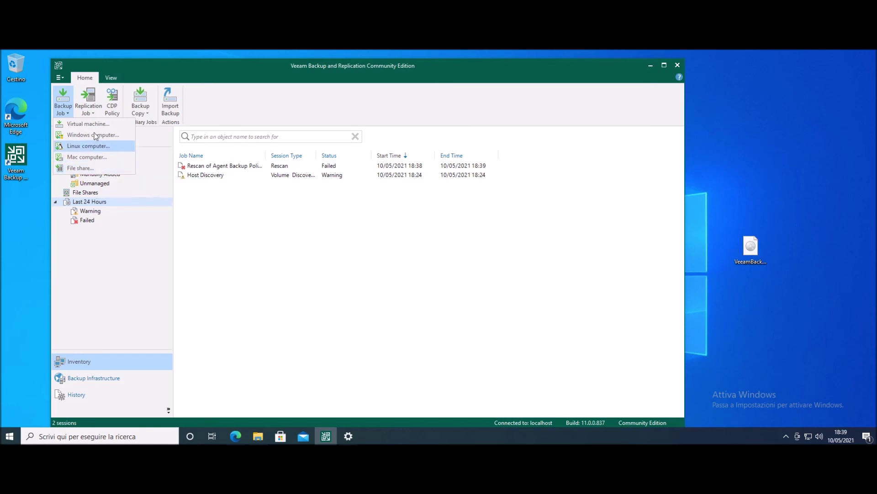
left_click(90, 113)
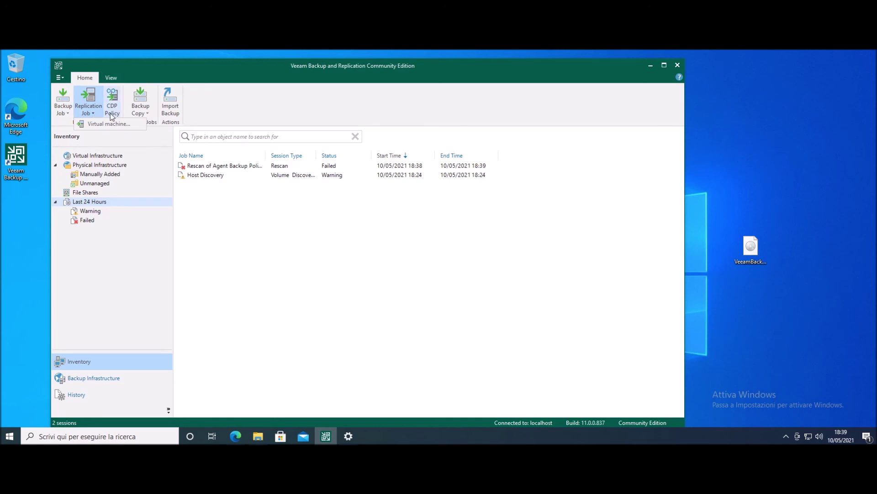
left_click(226, 115)
left_click(142, 113)
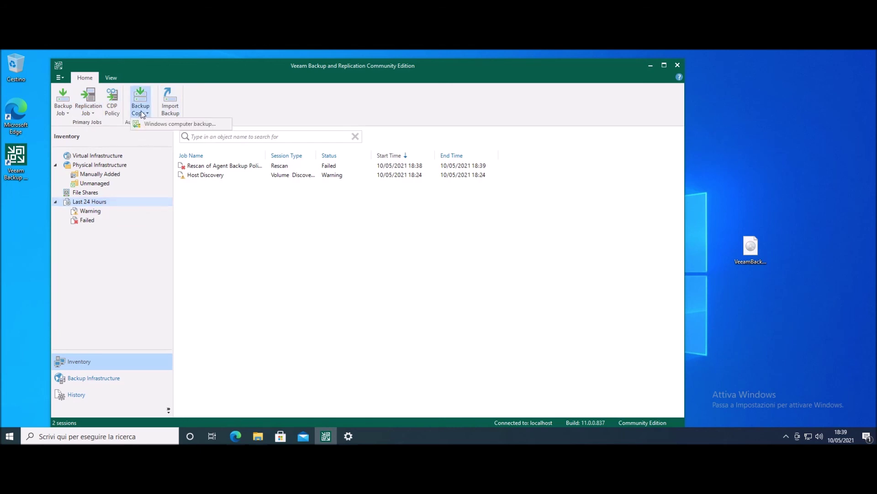
left_click(173, 125)
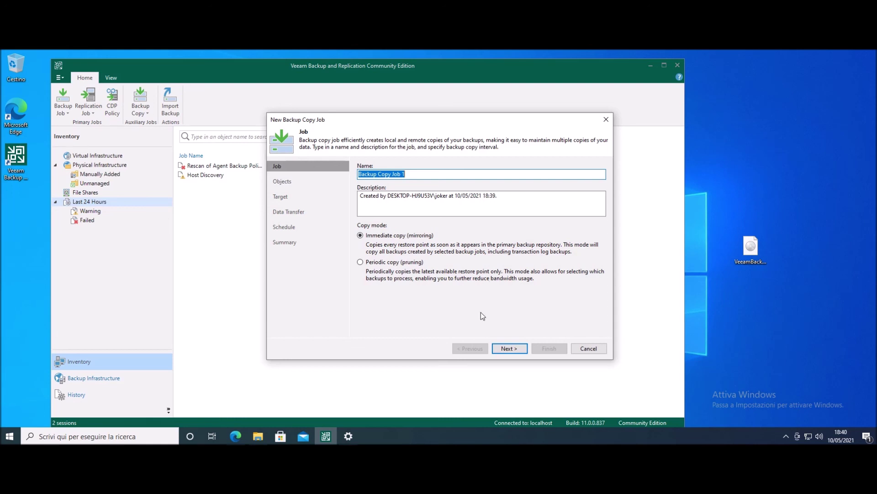
left_click(589, 349)
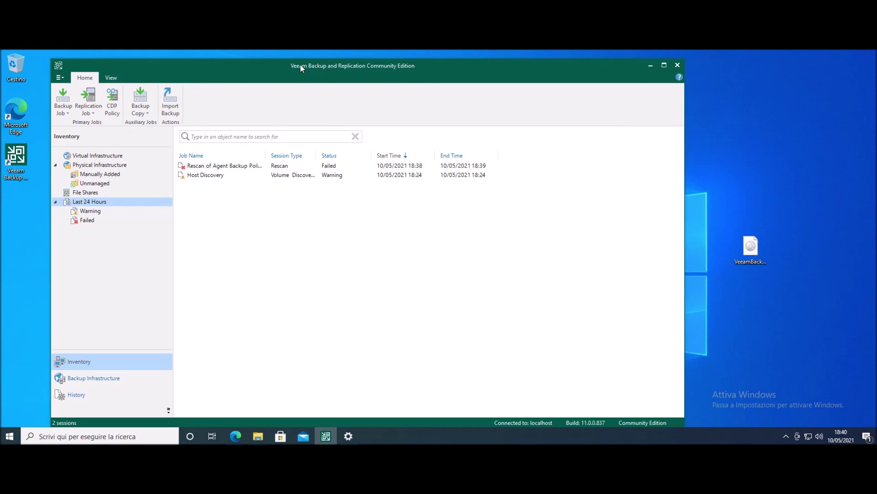
left_click_drag(300, 64, 333, 63)
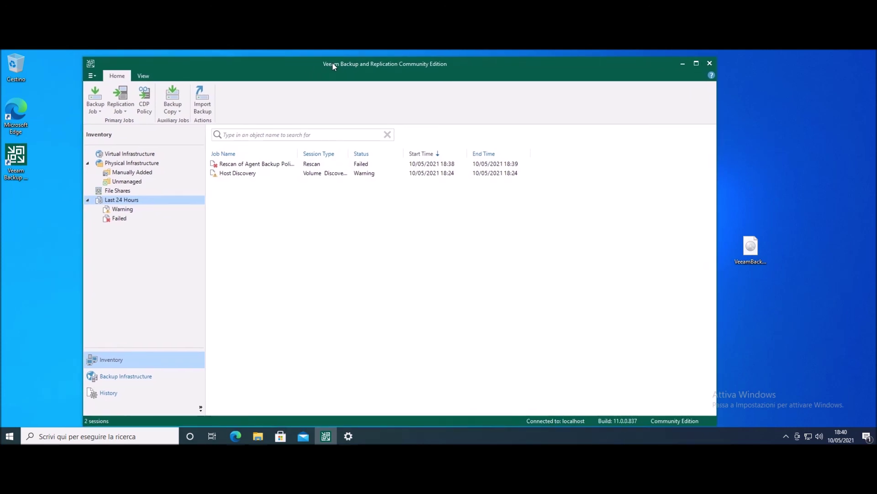